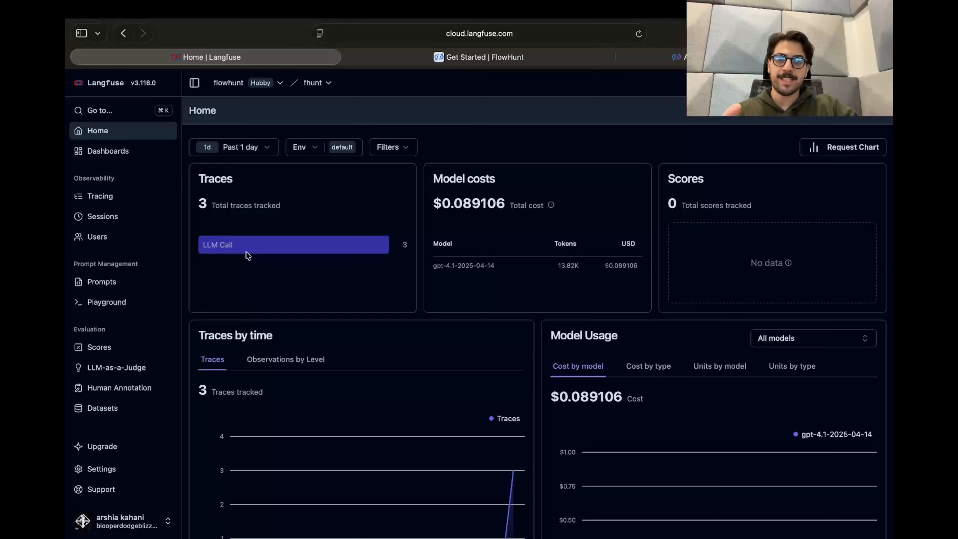
{"action": "scroll", "coordinate": [247, 252], "scroll_direction": "down", "scroll_amount": 1}
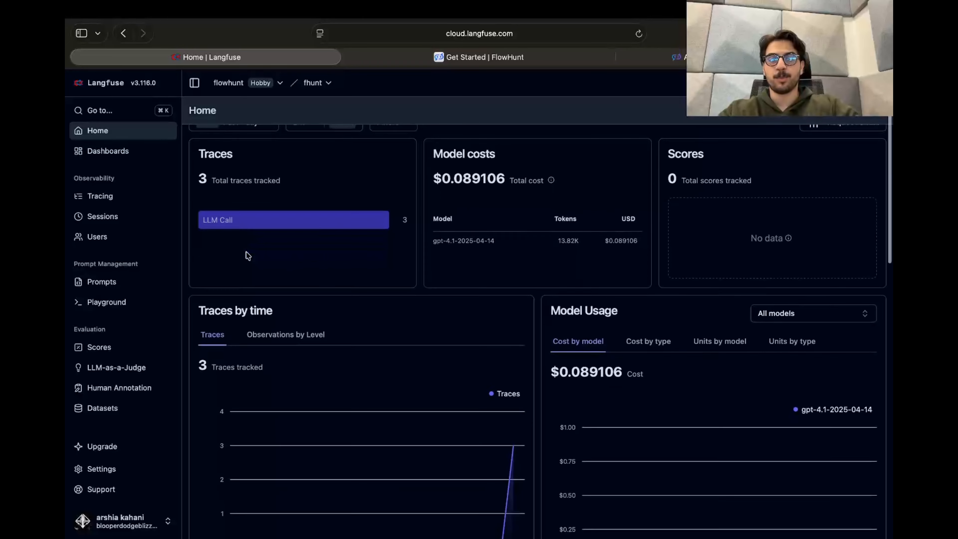
{"action": "scroll", "coordinate": [248, 255], "scroll_direction": "up", "scroll_amount": 1}
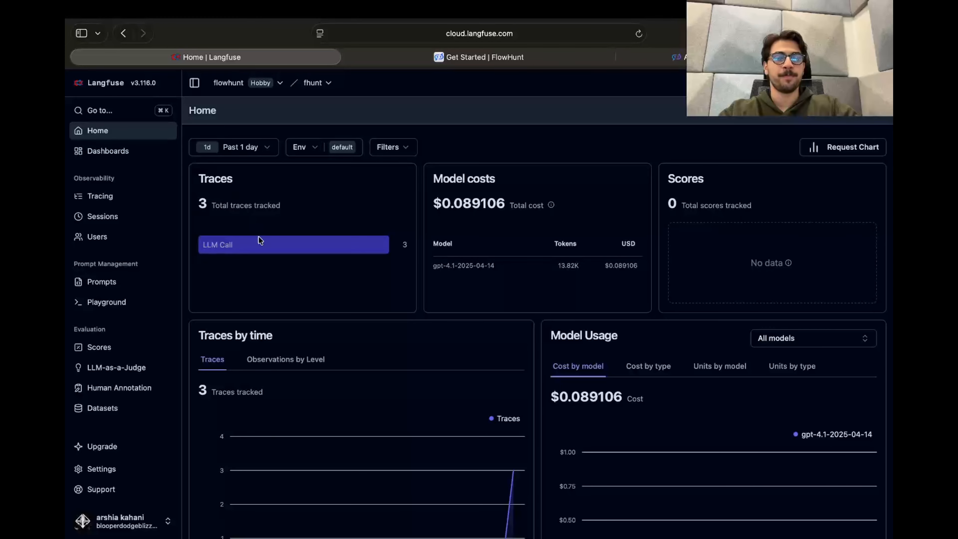
{"action": "mouse_move", "coordinate": [65, 191]}
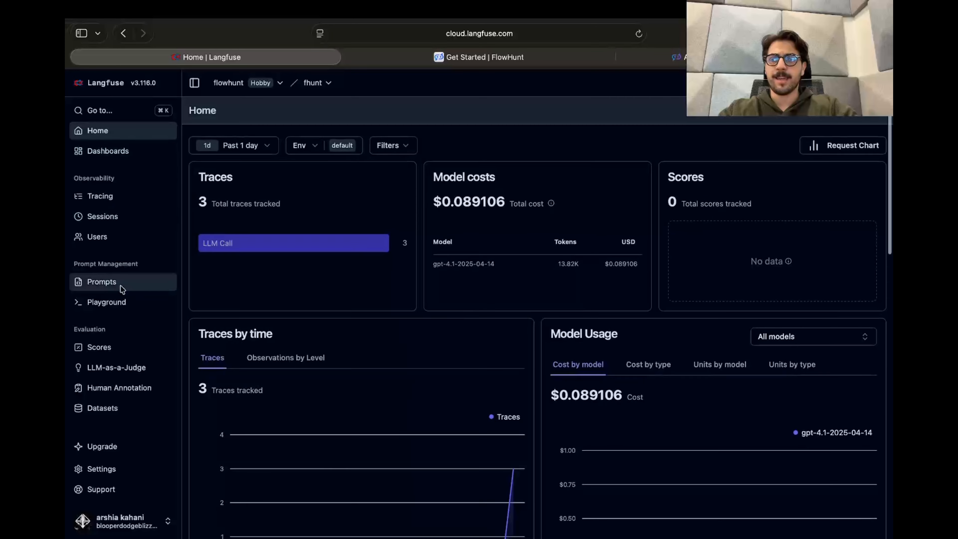
{"action": "scroll", "coordinate": [120, 285], "scroll_direction": "down", "scroll_amount": 2}
- Create a new organization named FHTEST, keeping the type Personal
{"action": "left_click", "coordinate": [109, 87]}
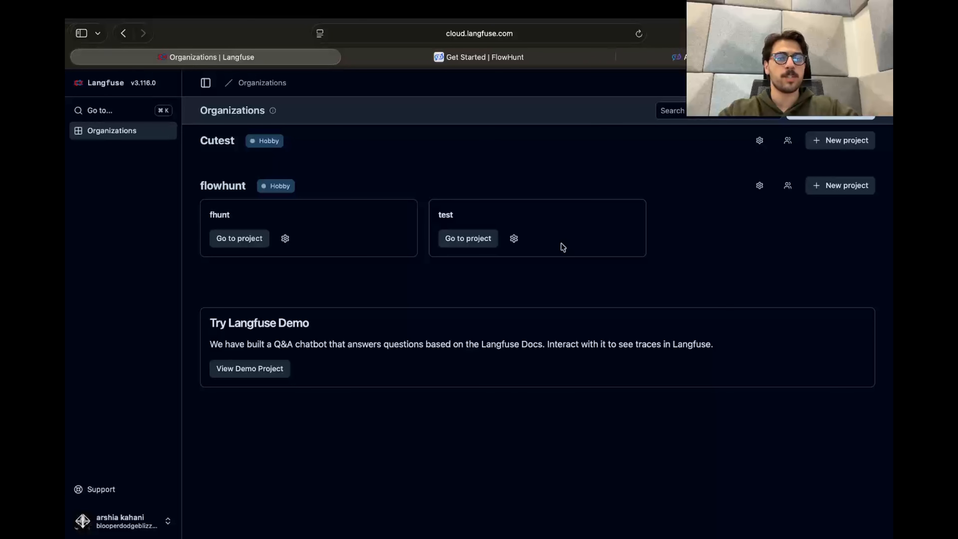
{"action": "left_click", "coordinate": [817, 118]}
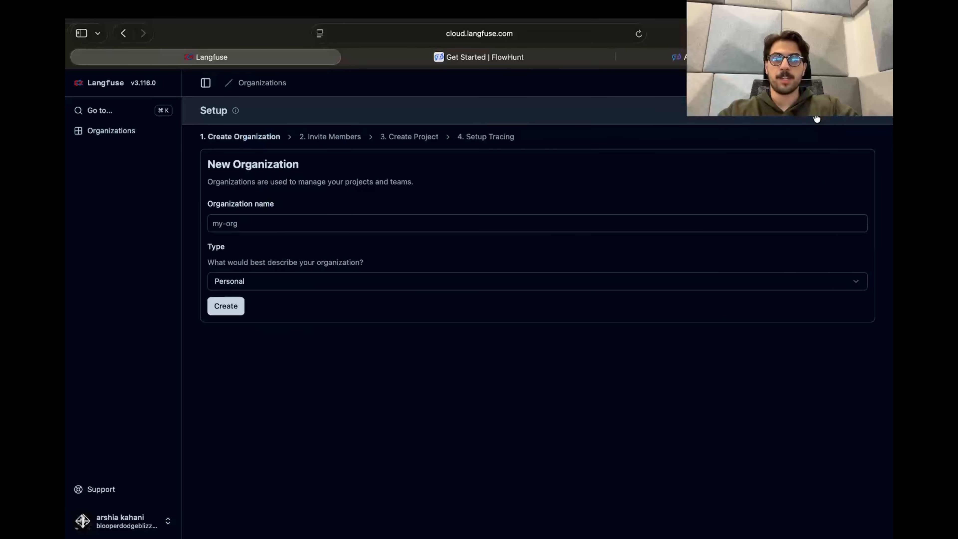
{"action": "left_click", "coordinate": [267, 228]}
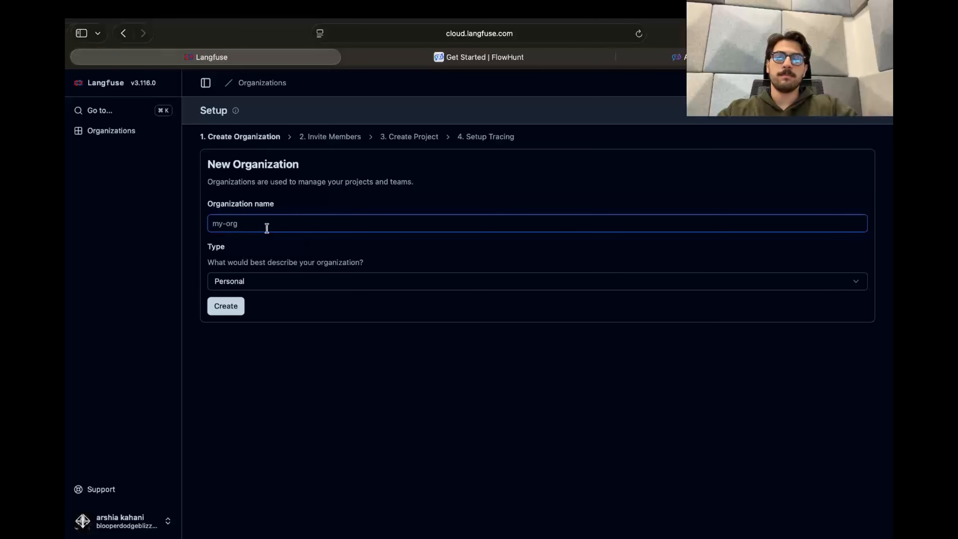
{"action": "type", "text": "FHTEST"}
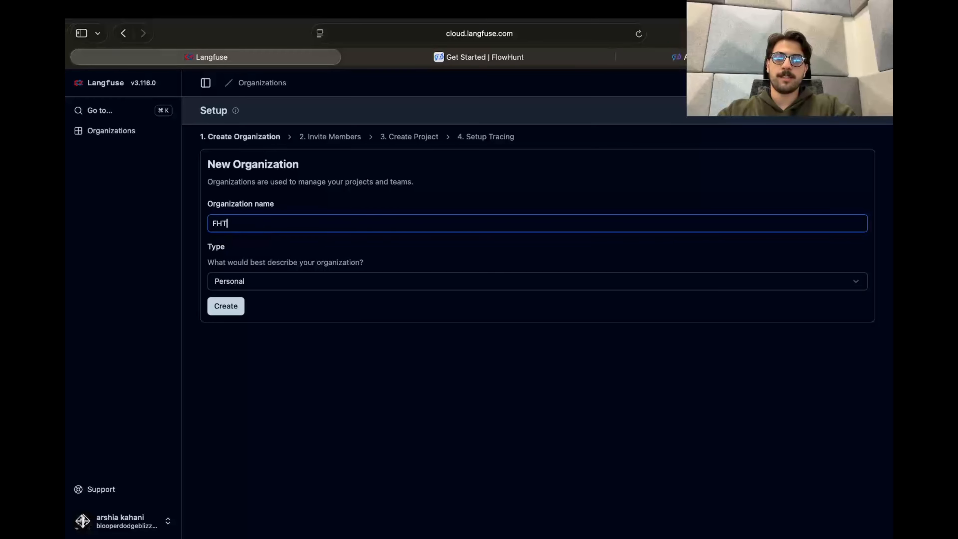
{"action": "left_click", "coordinate": [266, 284]}
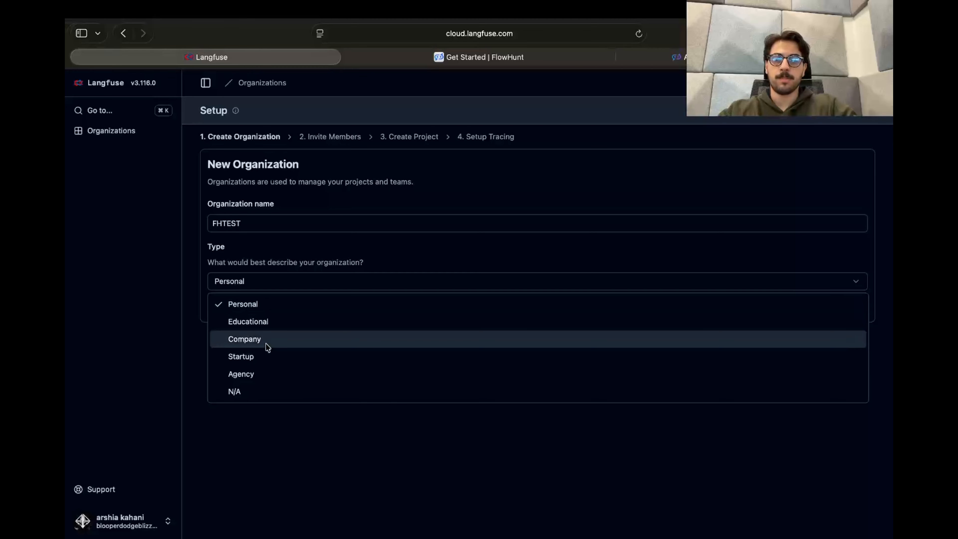
{"action": "left_click", "coordinate": [279, 422]}
{"action": "left_click", "coordinate": [234, 312]}
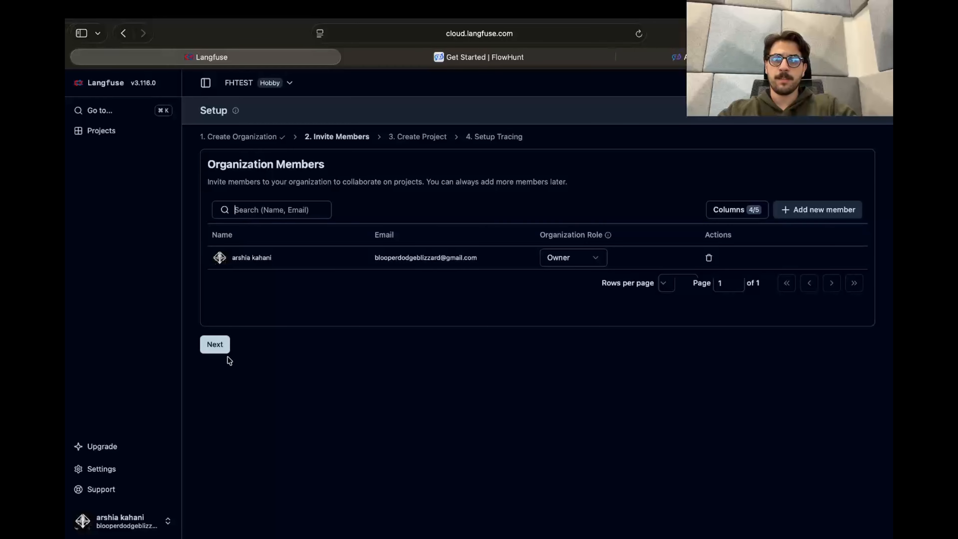
- Continue without inviting members, create a project named cutest in the FHTEST organization and generate its API keys
{"action": "left_click", "coordinate": [206, 347]}
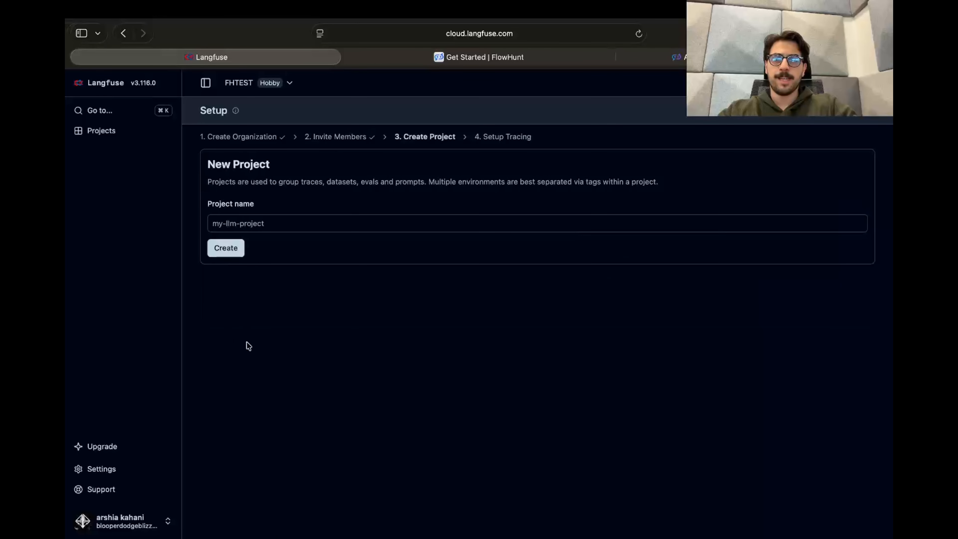
{"action": "left_click", "coordinate": [253, 219]}
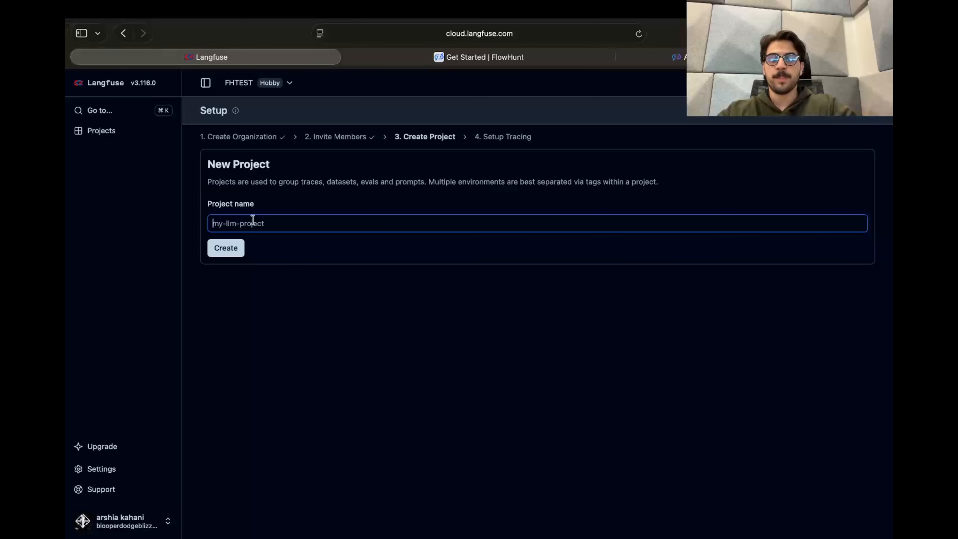
{"action": "type", "text": "fhtest"}
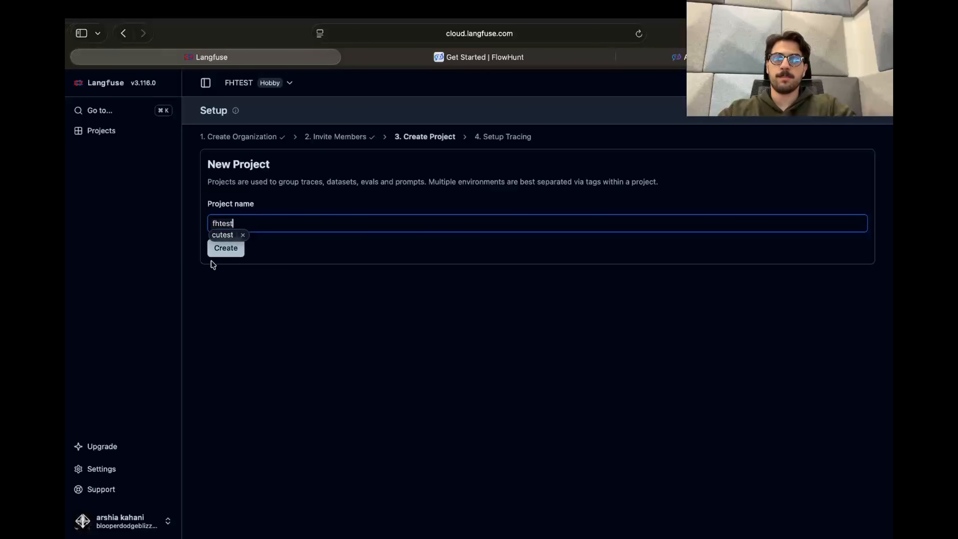
{"action": "left_click", "coordinate": [284, 250]}
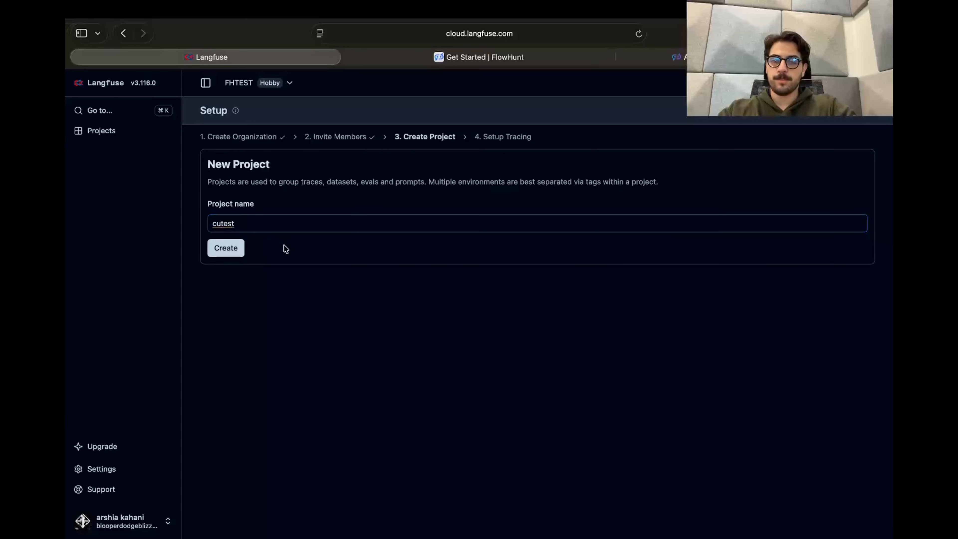
{"action": "left_click", "coordinate": [234, 249]}
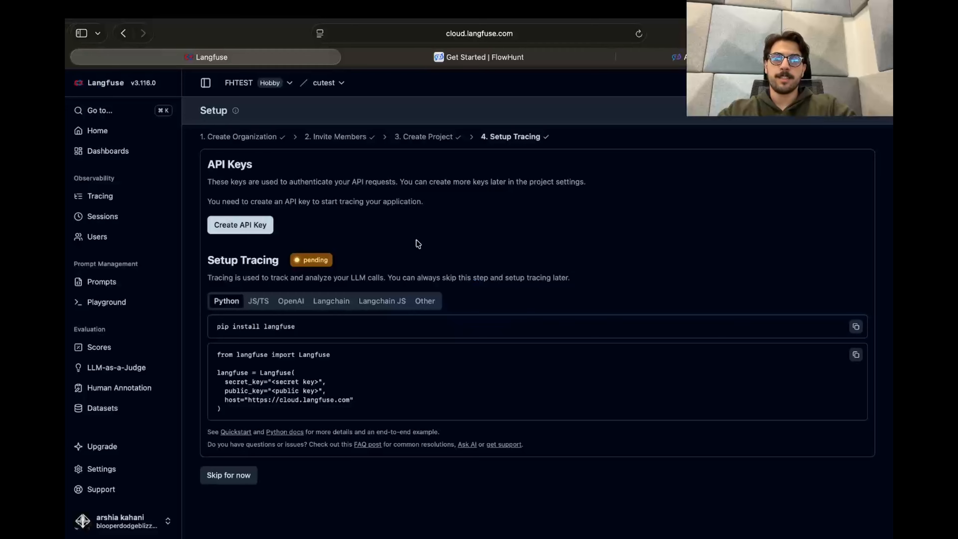
{"action": "left_click", "coordinate": [246, 231]}
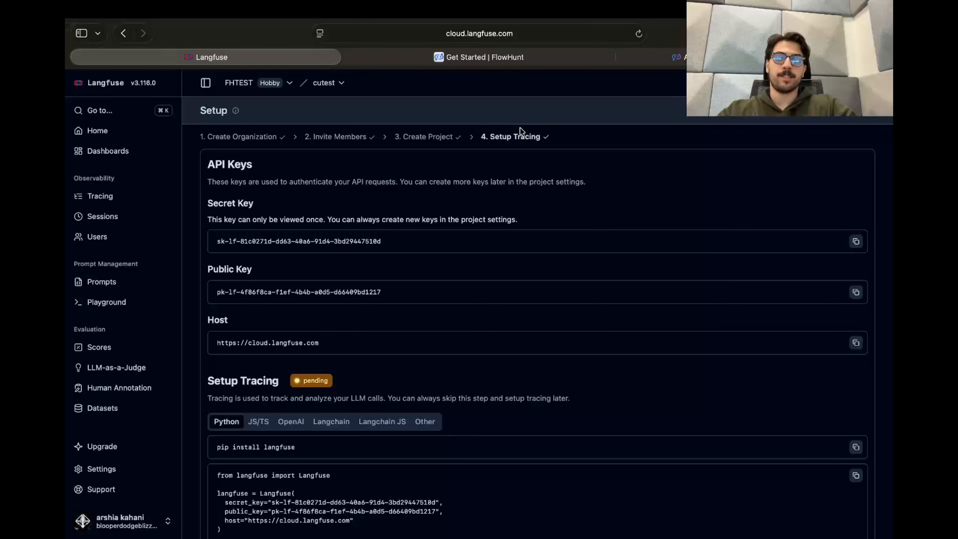
- Switch to FlowHunt and open the LangFuse observability driver configuration in the workspace's general settings
{"action": "left_click", "coordinate": [506, 63]}
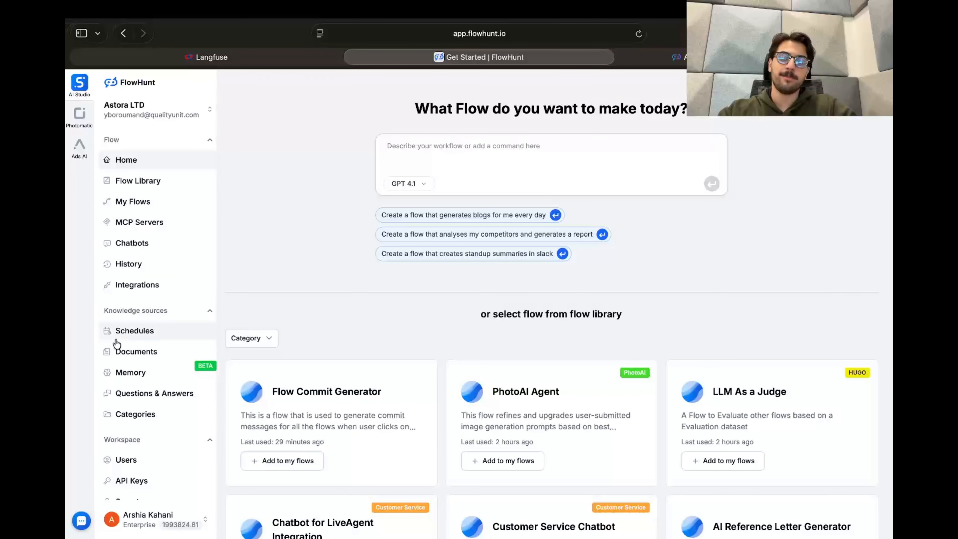
{"action": "scroll", "coordinate": [152, 382], "scroll_direction": "down", "scroll_amount": 3}
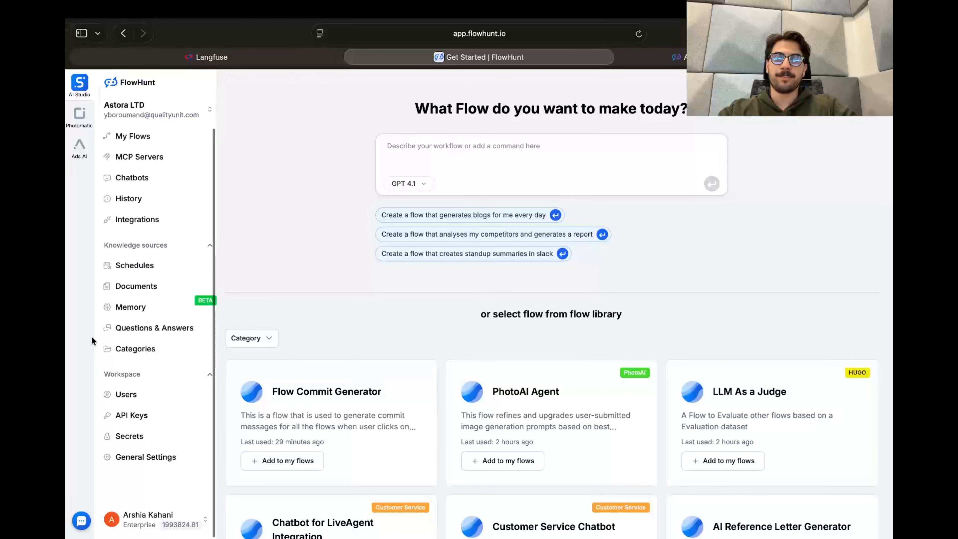
{"action": "left_click", "coordinate": [182, 462]}
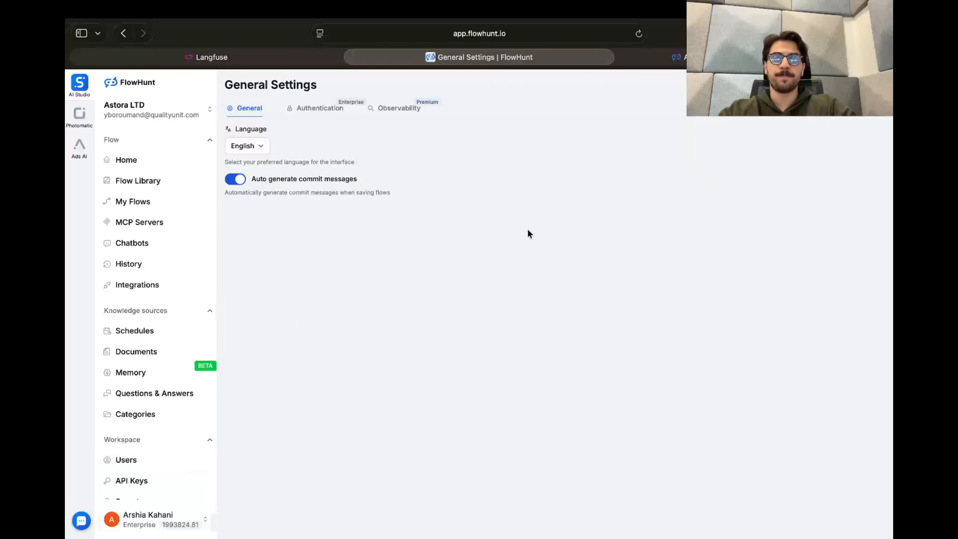
{"action": "left_click", "coordinate": [409, 117]}
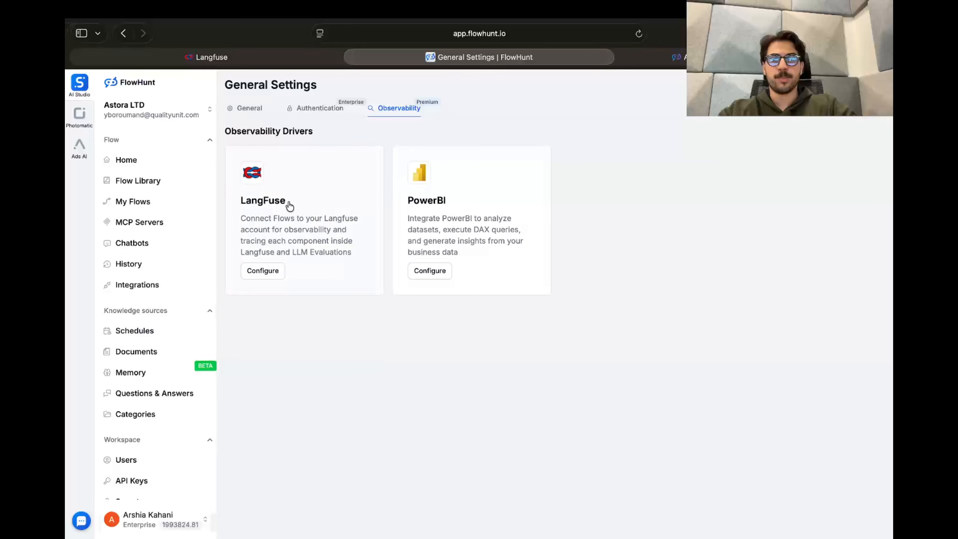
{"action": "left_click", "coordinate": [265, 272]}
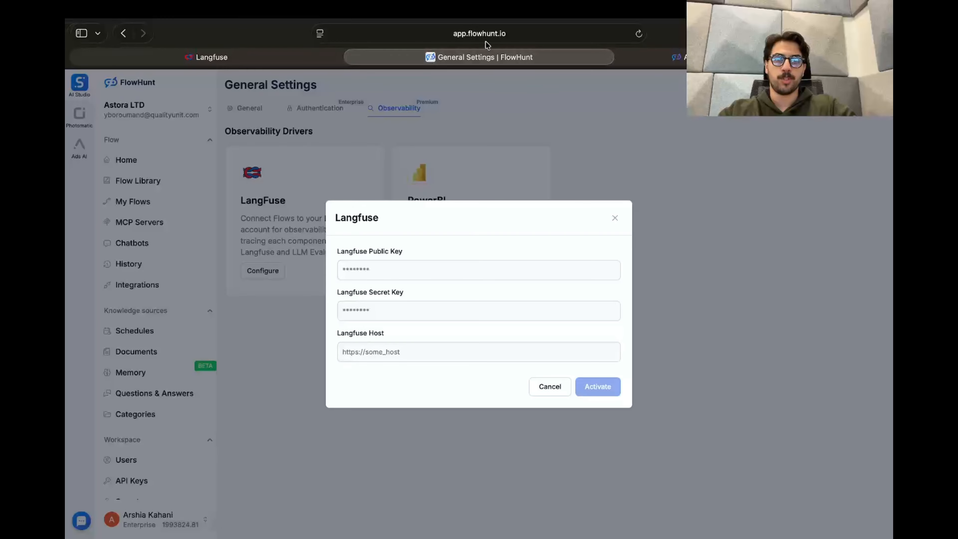
- Copy the secret key from the Langfuse project setup and paste it as the Langfuse Secret Key in FlowHunt
{"action": "left_click", "coordinate": [264, 57]}
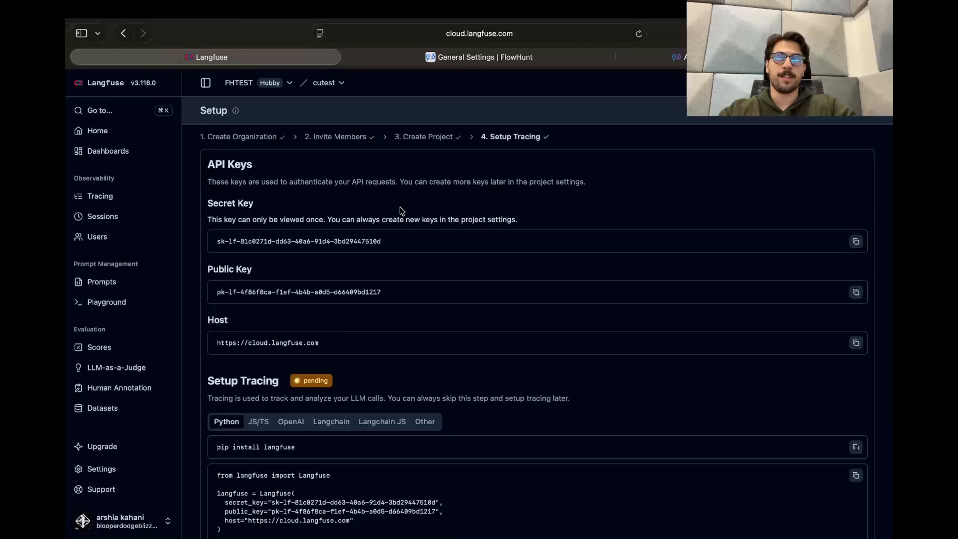
{"action": "left_click", "coordinate": [856, 241]}
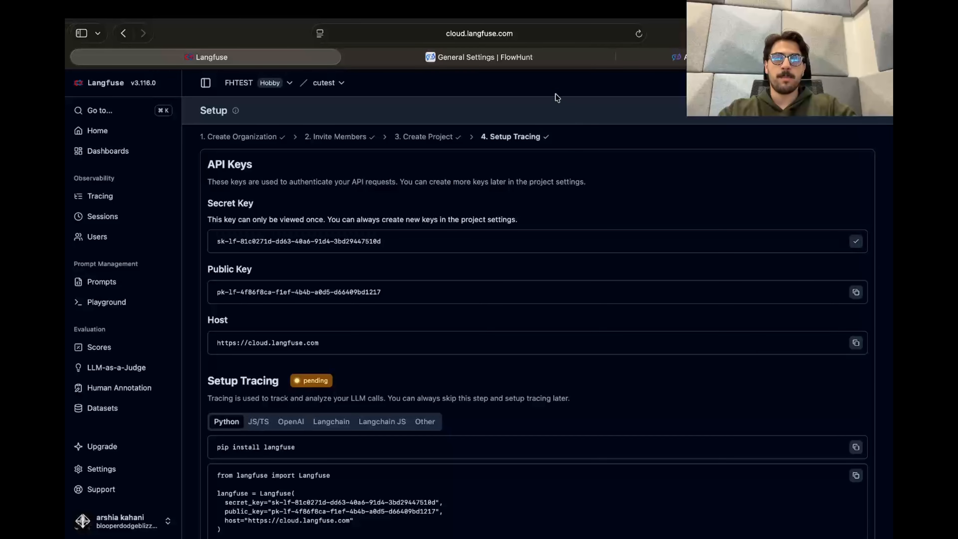
{"action": "left_click", "coordinate": [548, 61]}
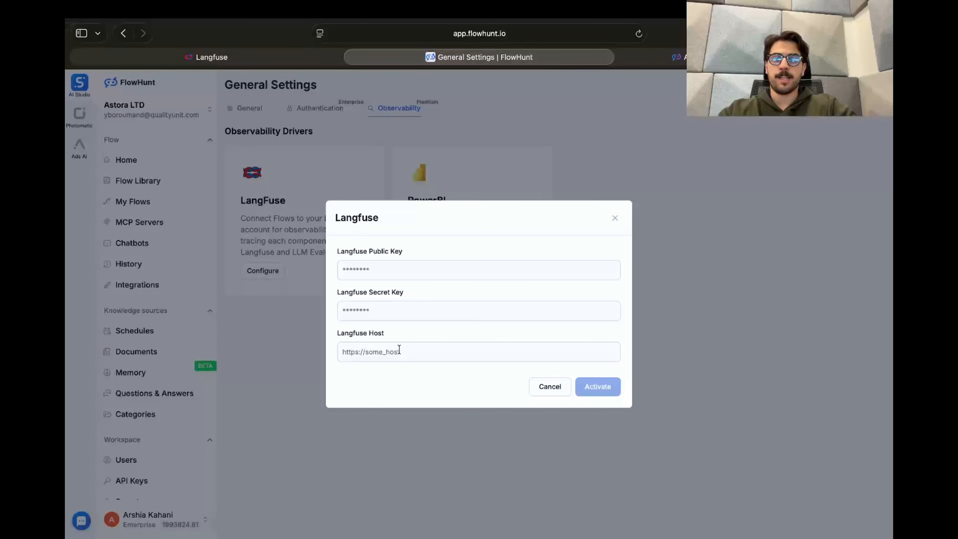
{"action": "left_click", "coordinate": [409, 314]}
{"action": "key", "text": "super+v"}
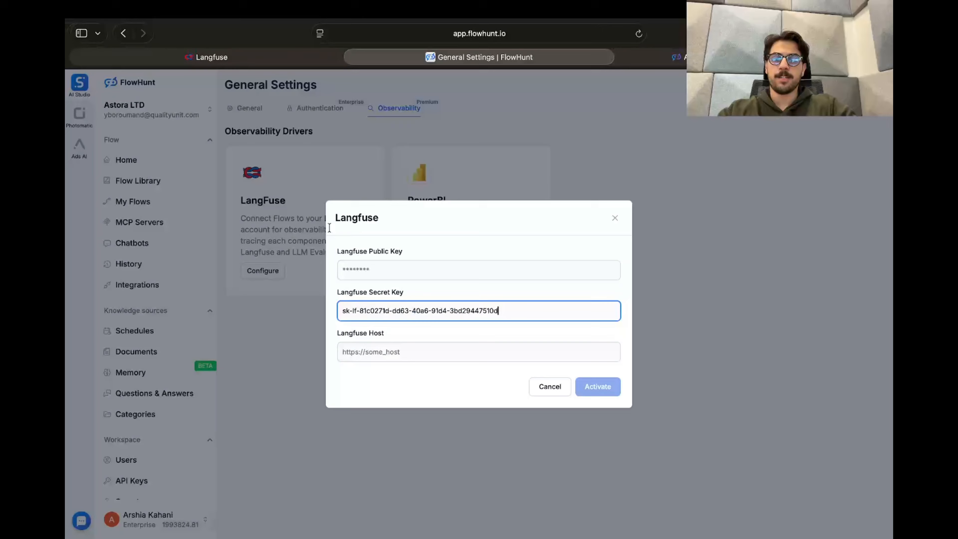
- Copy the public key from the Langfuse project setup and paste it as the Langfuse Public Key in FlowHunt
{"action": "left_click", "coordinate": [253, 60]}
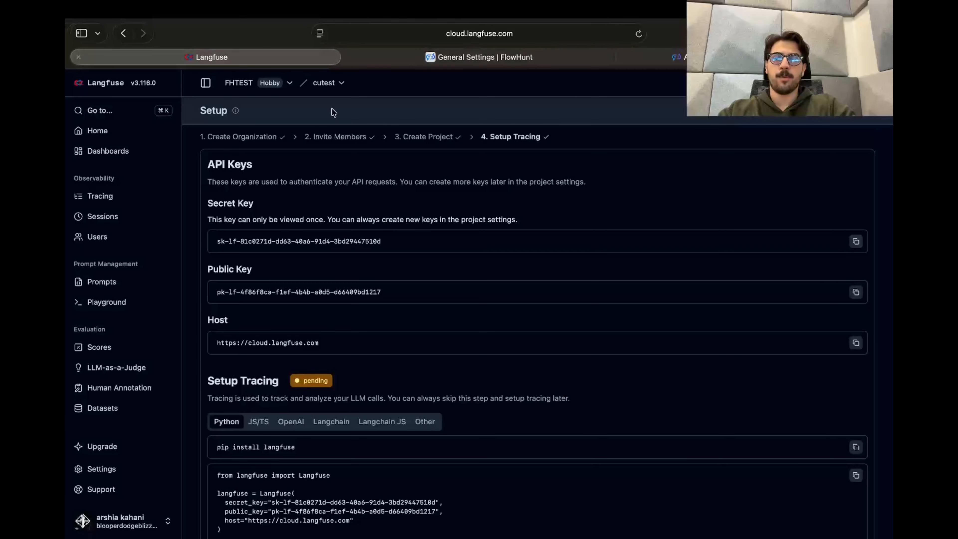
{"action": "left_click", "coordinate": [856, 292]}
{"action": "left_click", "coordinate": [486, 57]}
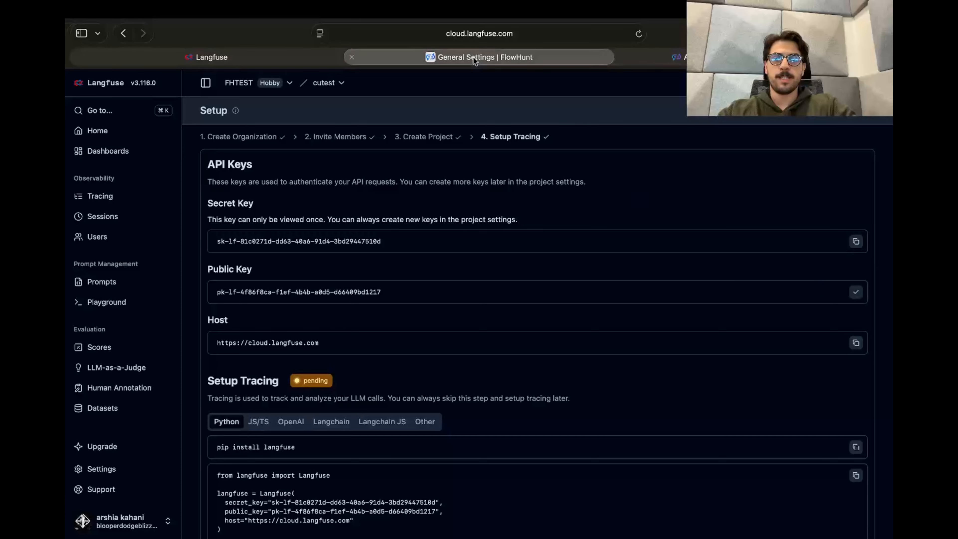
{"action": "left_click", "coordinate": [398, 277]}
{"action": "key", "text": "super+v"}
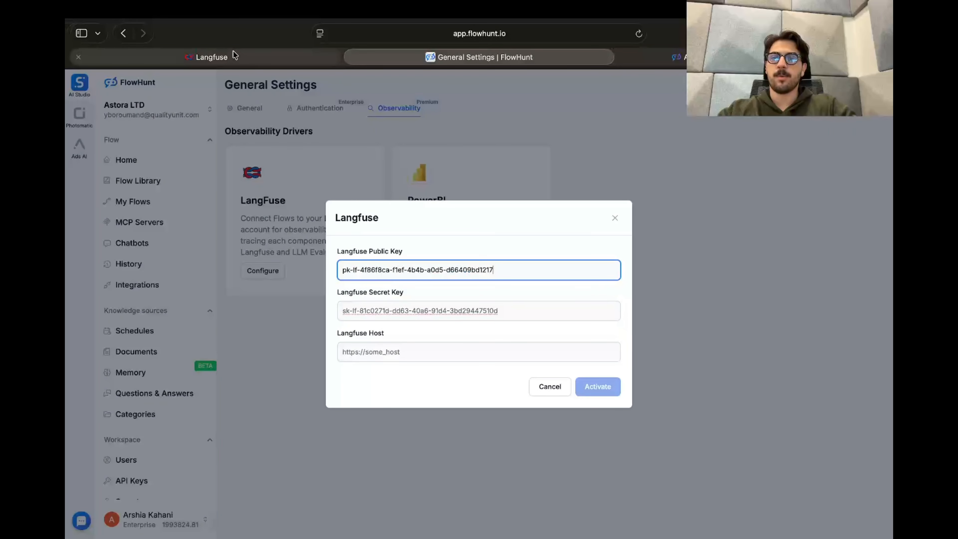
{"action": "left_click", "coordinate": [227, 57]}
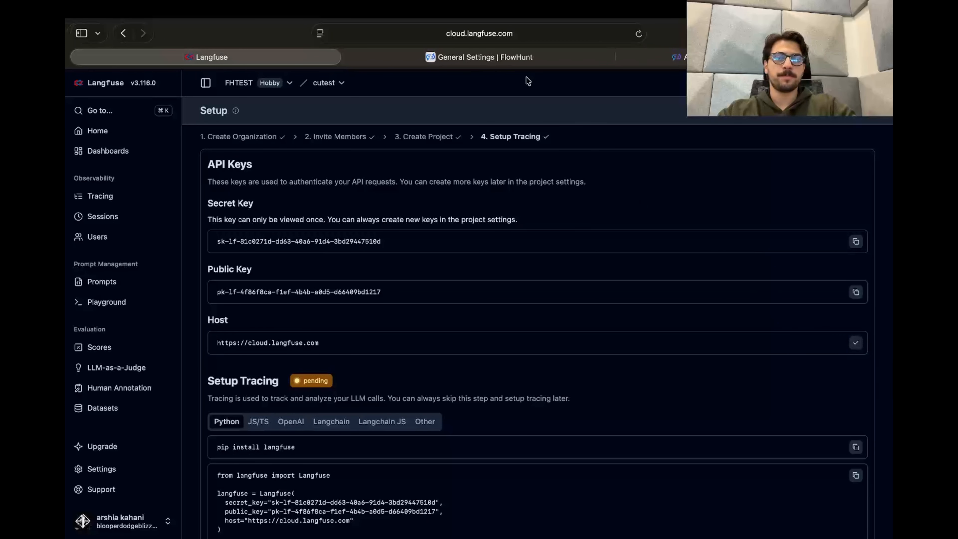
{"action": "left_click", "coordinate": [521, 58]}
{"action": "left_click", "coordinate": [455, 358]}
{"action": "key", "text": "super+v"}
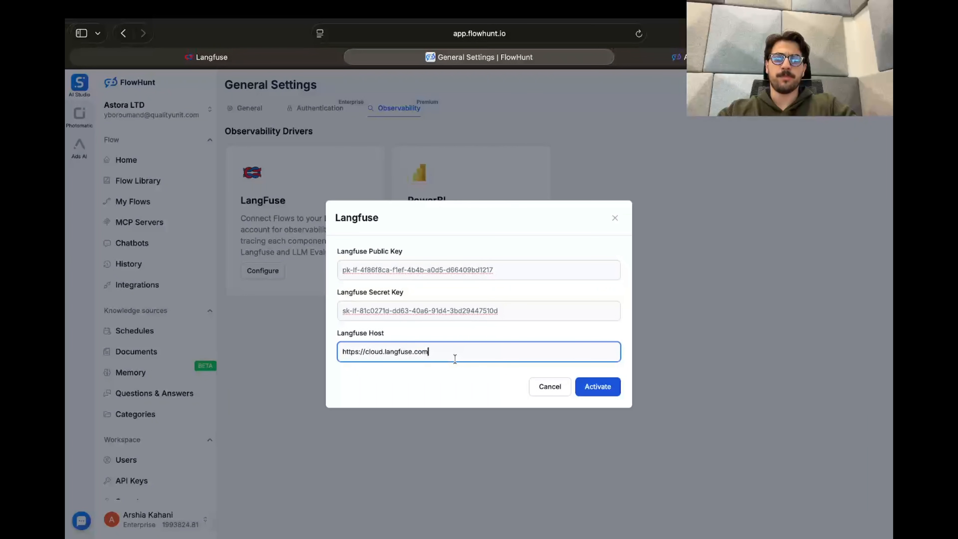
{"action": "left_click", "coordinate": [609, 387]}
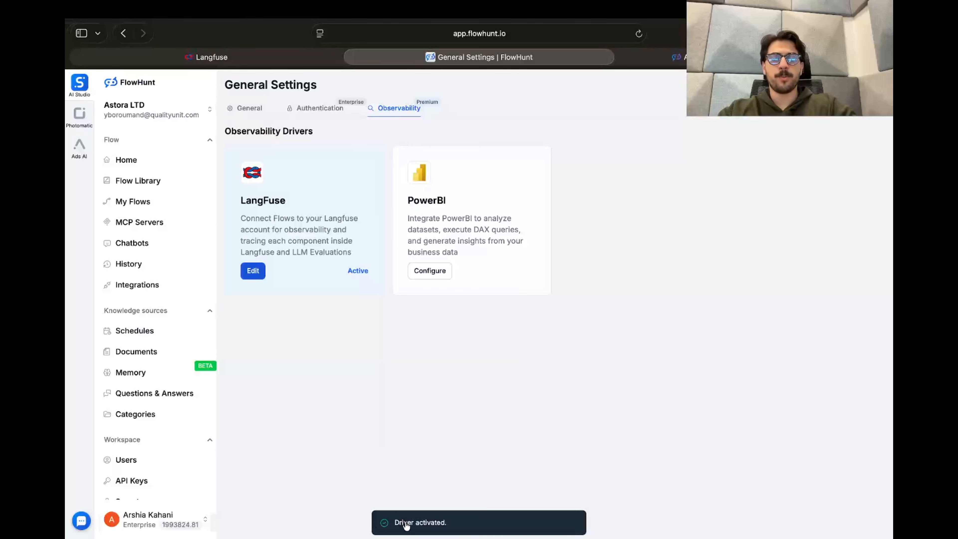
- Return to Langfuse and skip the tracing setup to open the cutest project's home dashboard
{"action": "left_click", "coordinate": [264, 57]}
{"action": "scroll", "coordinate": [402, 329], "scroll_direction": "down", "scroll_amount": 3}
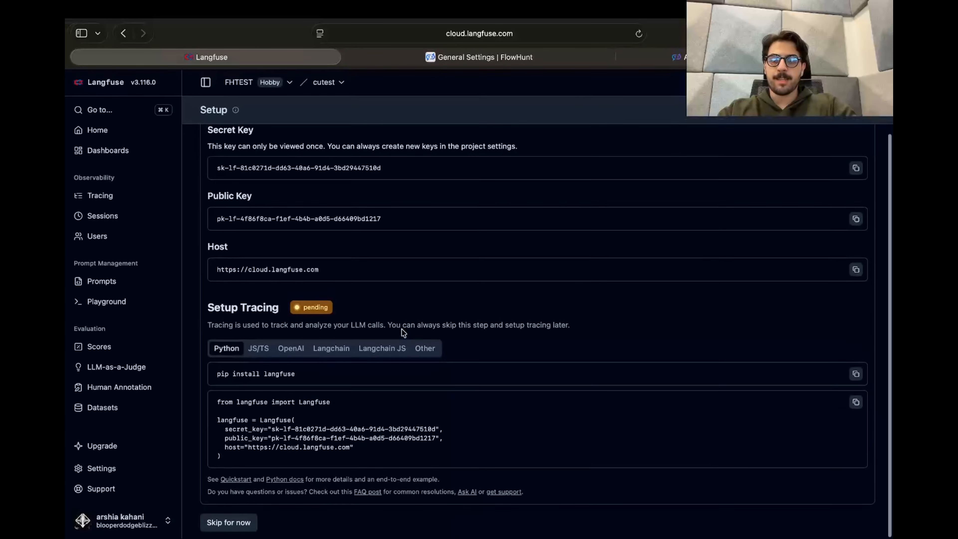
{"action": "left_click", "coordinate": [242, 525]}
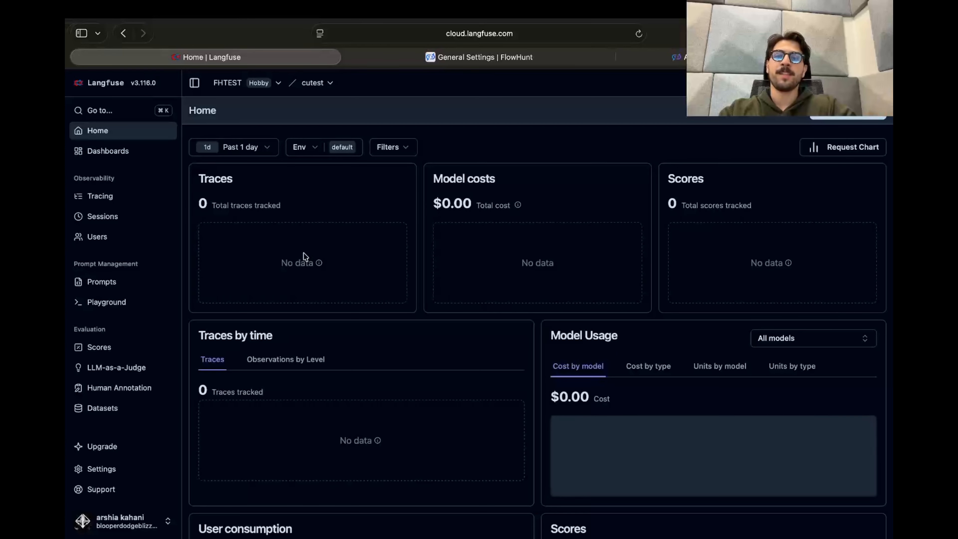
- Switch back to FlowHunt's observability settings
{"action": "left_click", "coordinate": [426, 57]}
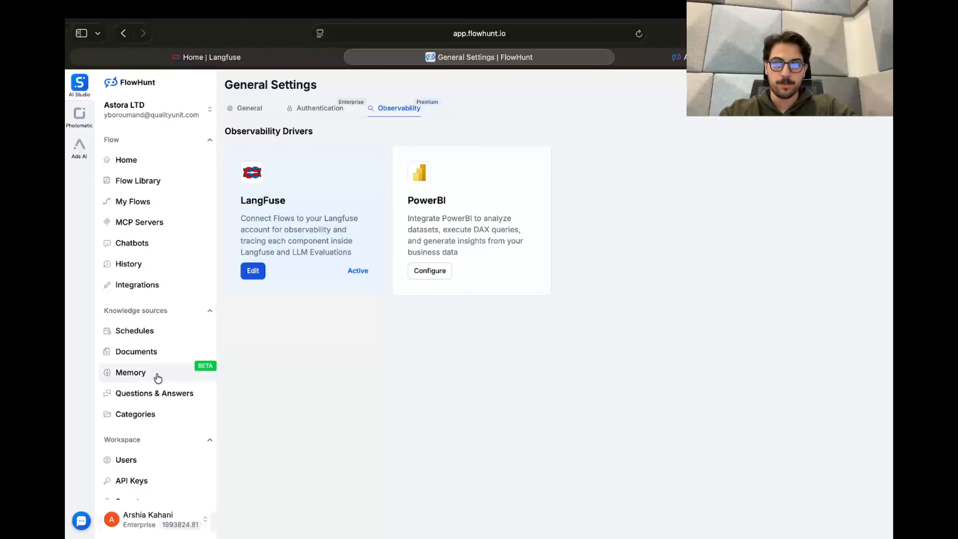
{"action": "left_click", "coordinate": [332, 58]}
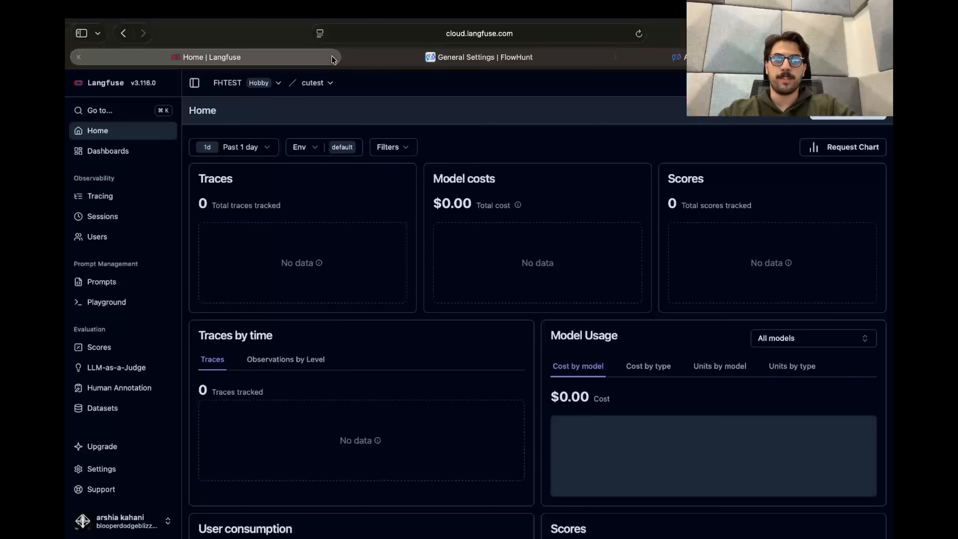
{"action": "left_click", "coordinate": [424, 54]}
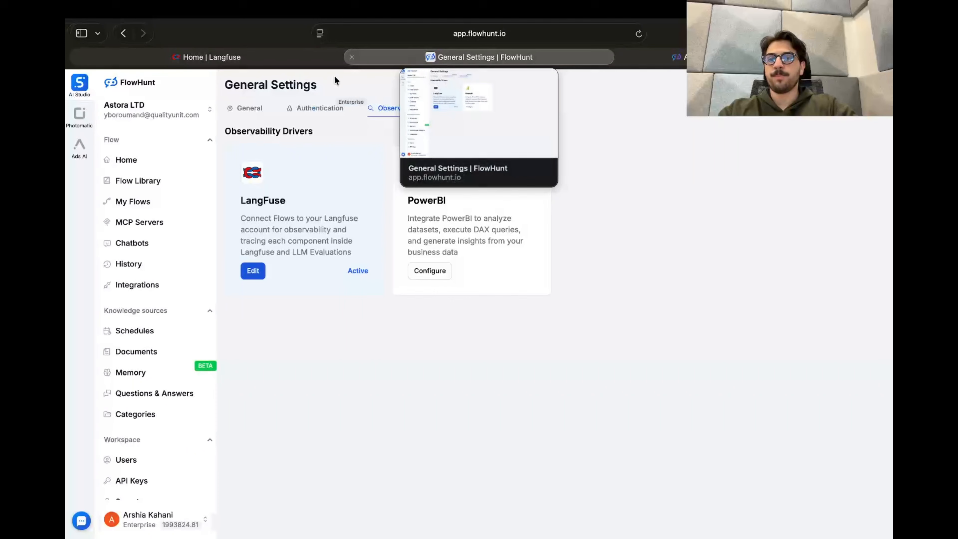
- Open the test flow from My Flows, send it the message "hey what's up" and read its reply
{"action": "left_click", "coordinate": [170, 202]}
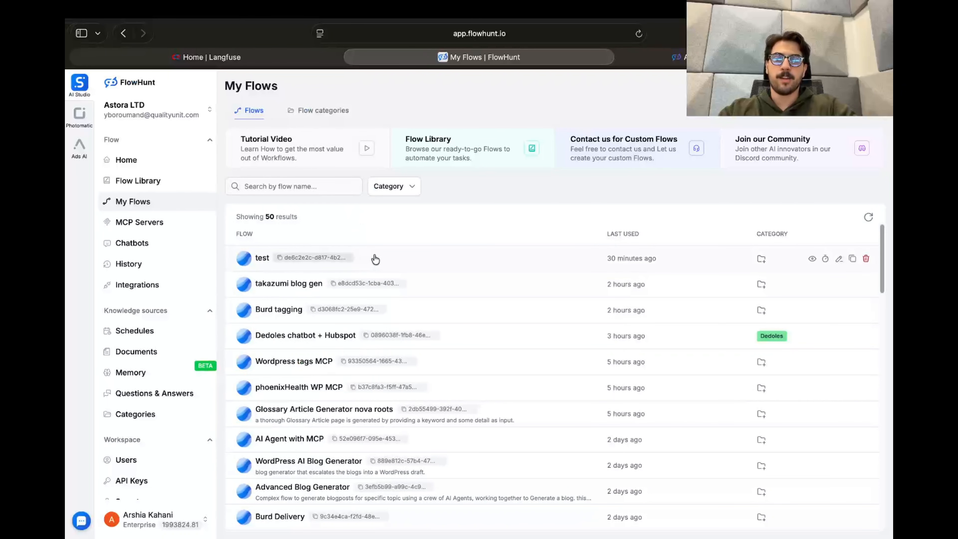
{"action": "left_click", "coordinate": [379, 259]}
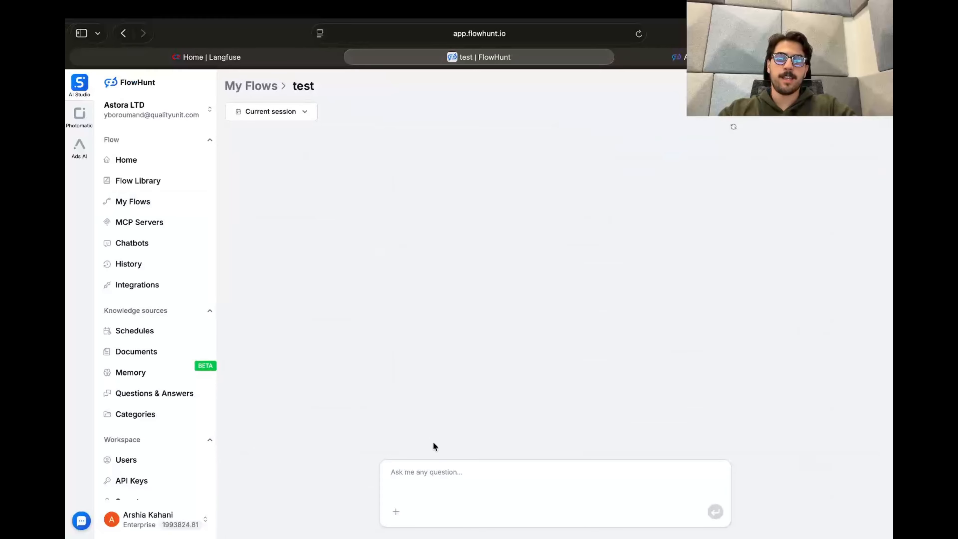
{"action": "left_click", "coordinate": [436, 465]}
{"action": "type", "text": "hey what's up"}
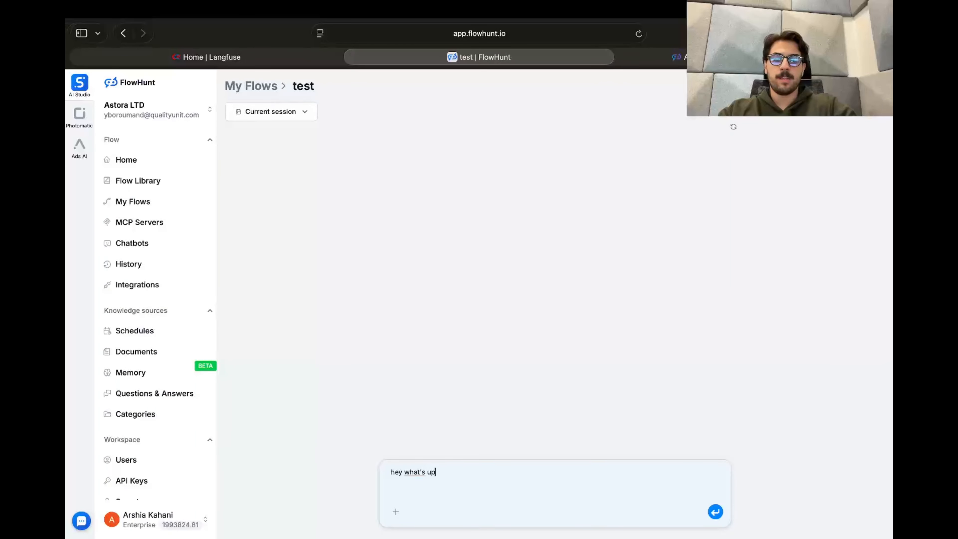
{"action": "key", "text": "Return"}
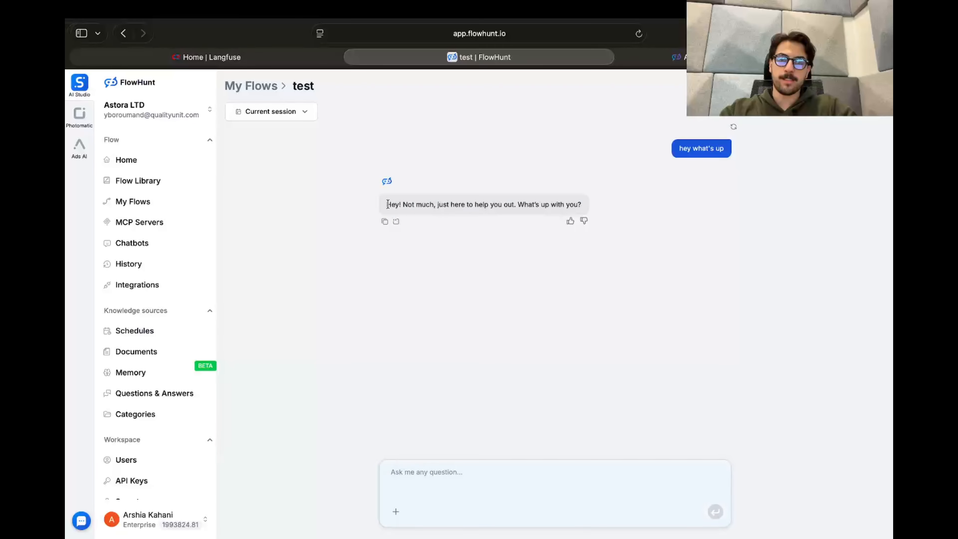
{"action": "left_click_drag", "start_coordinate": [387, 204], "coordinate": [594, 209]}
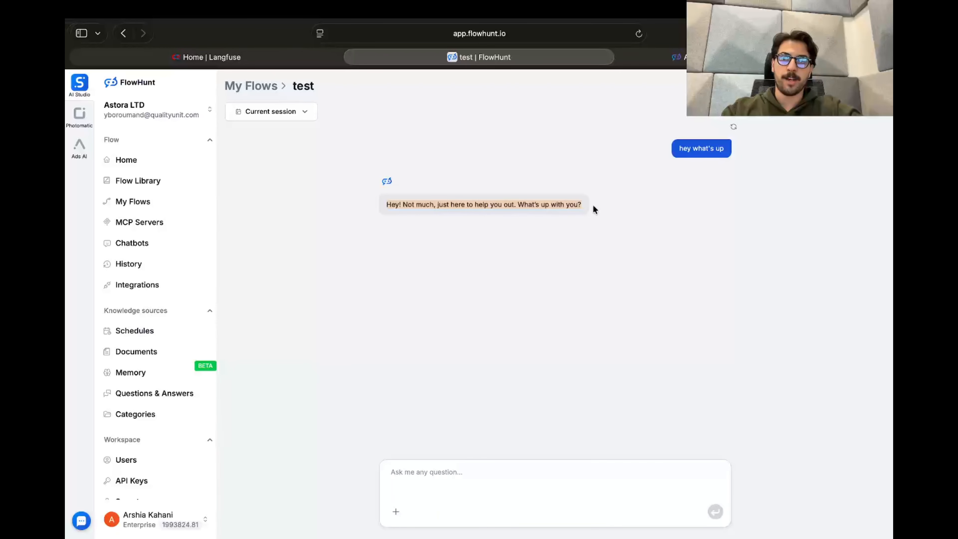
{"action": "left_click", "coordinate": [574, 246]}
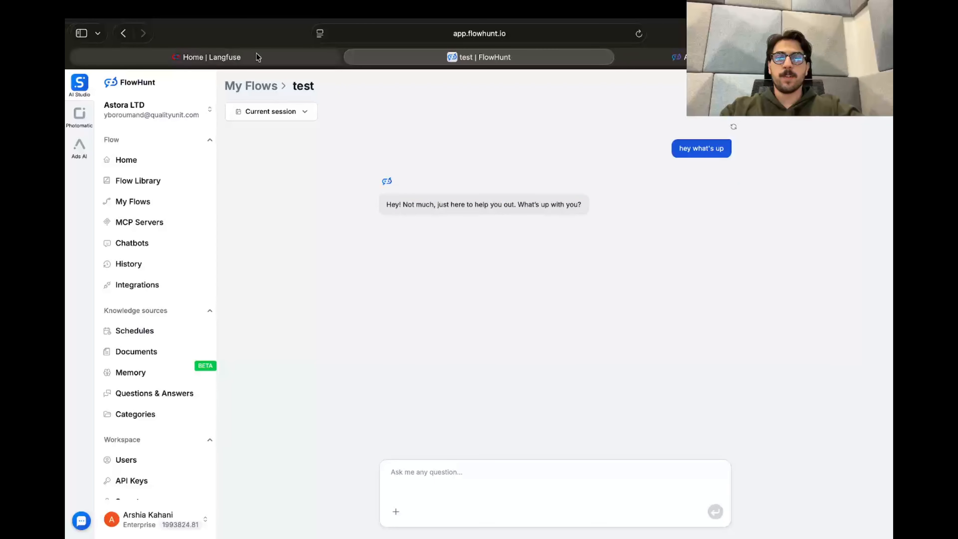
- Switch to Langfuse and examine the cutest project's home dashboard for traces, model costs, model usage, user consumption and latency percentiles
{"action": "left_click", "coordinate": [227, 60]}
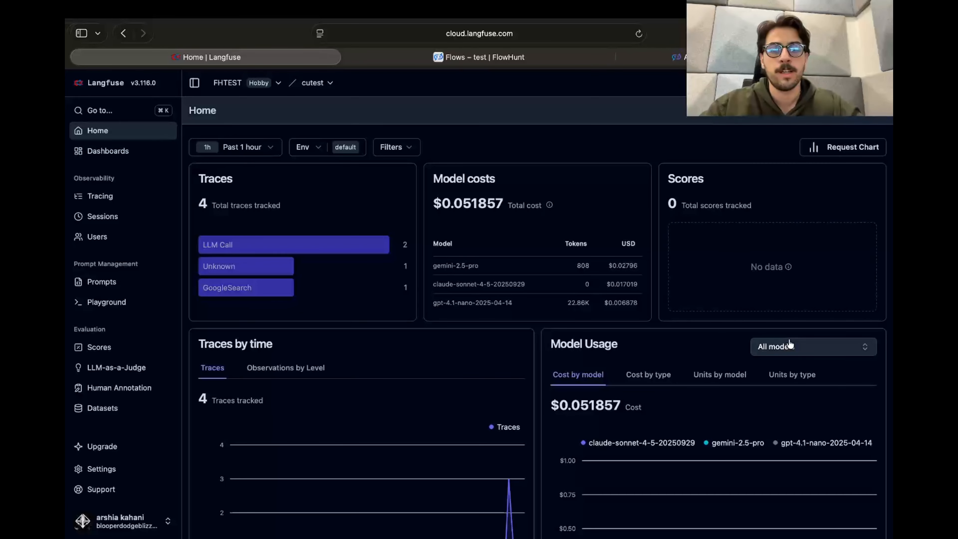
{"action": "scroll", "coordinate": [620, 281], "scroll_direction": "down", "scroll_amount": 2}
{"action": "scroll", "coordinate": [620, 282], "scroll_direction": "up", "scroll_amount": 2}
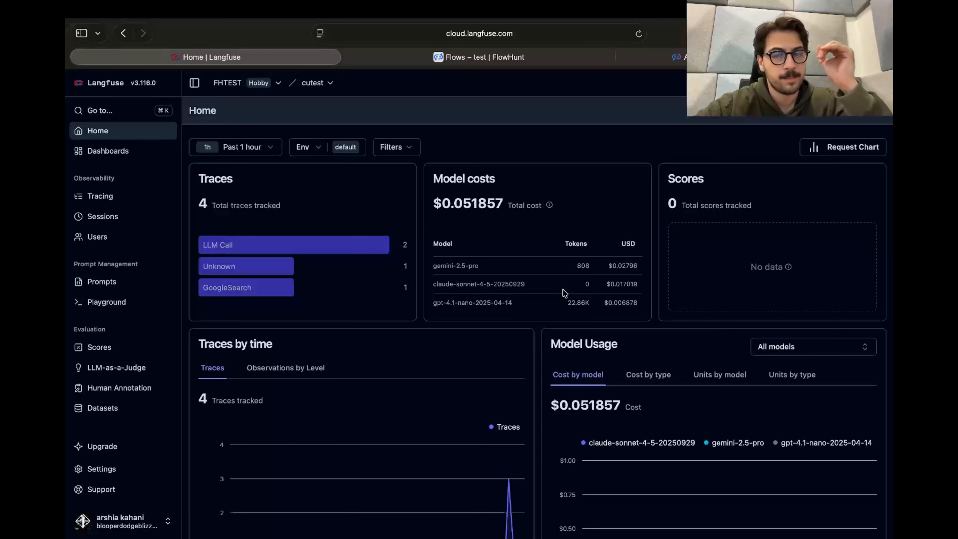
{"action": "scroll", "coordinate": [564, 293], "scroll_direction": "down", "scroll_amount": 2}
{"action": "scroll", "coordinate": [564, 293], "scroll_direction": "up", "scroll_amount": 2}
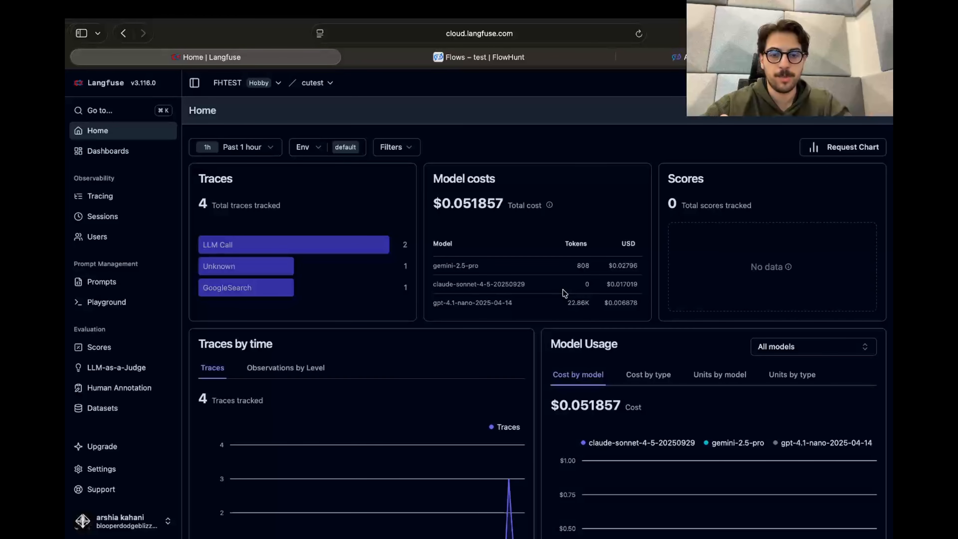
{"action": "scroll", "coordinate": [564, 293], "scroll_direction": "down", "scroll_amount": 1}
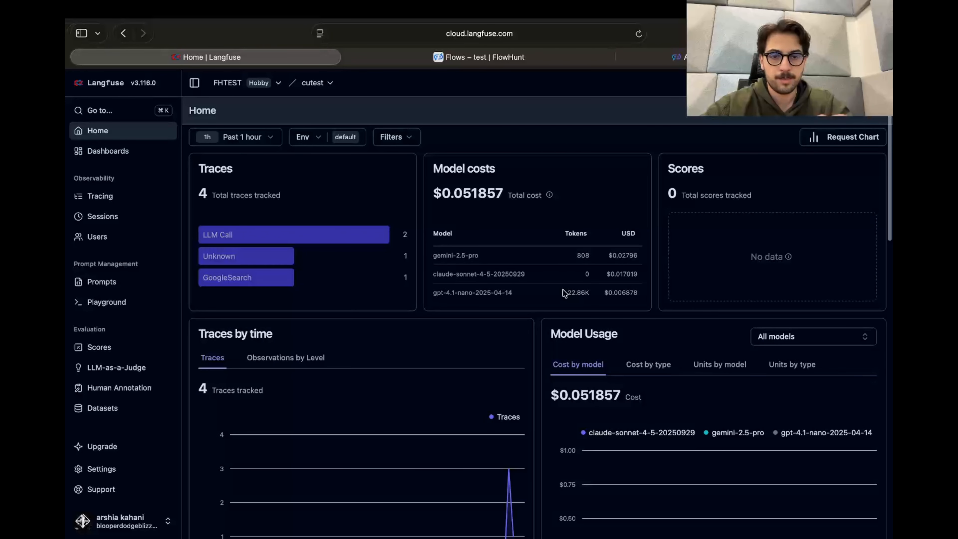
{"action": "scroll", "coordinate": [564, 294], "scroll_direction": "down", "scroll_amount": 10}
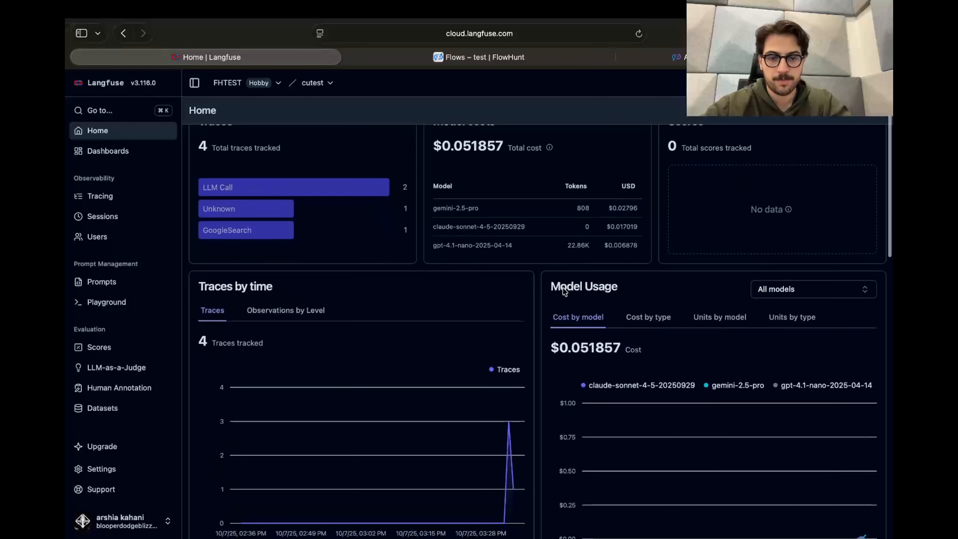
{"action": "scroll", "coordinate": [563, 288], "scroll_direction": "up", "scroll_amount": 1}
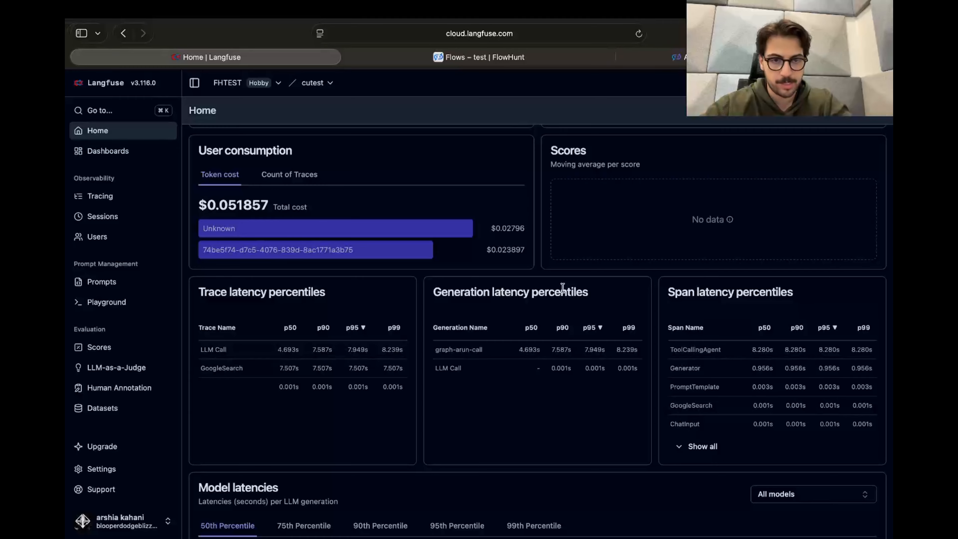
{"action": "scroll", "coordinate": [562, 288], "scroll_direction": "down", "scroll_amount": 3}
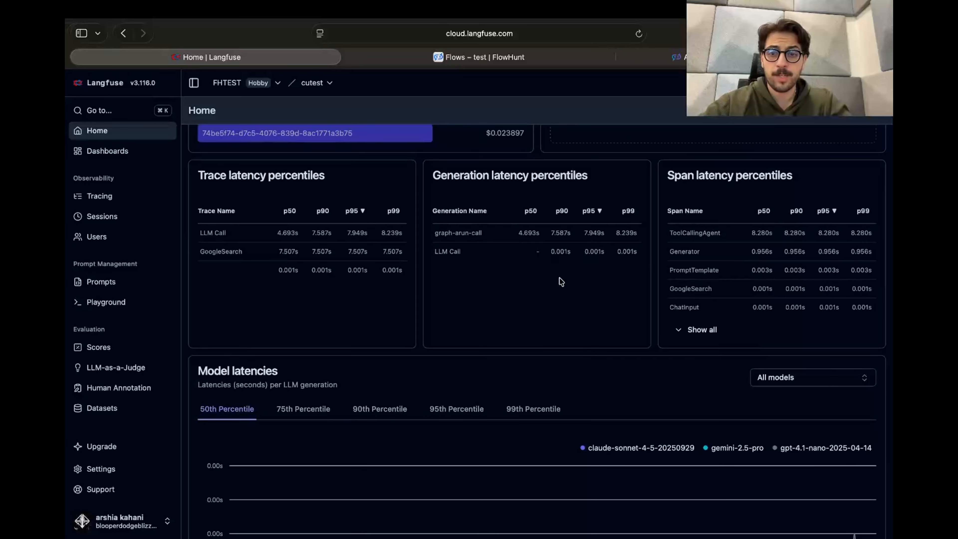
{"action": "scroll", "coordinate": [561, 281], "scroll_direction": "up", "scroll_amount": 10}
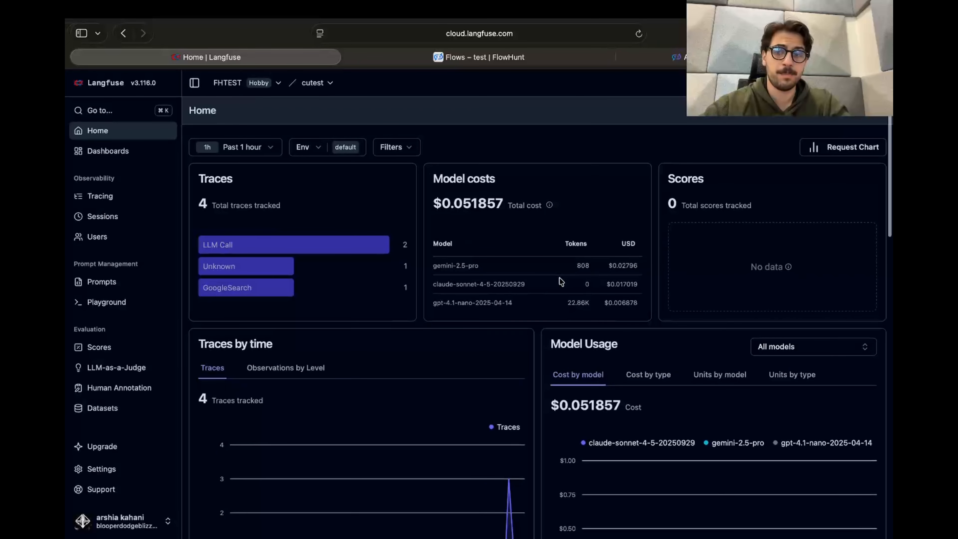